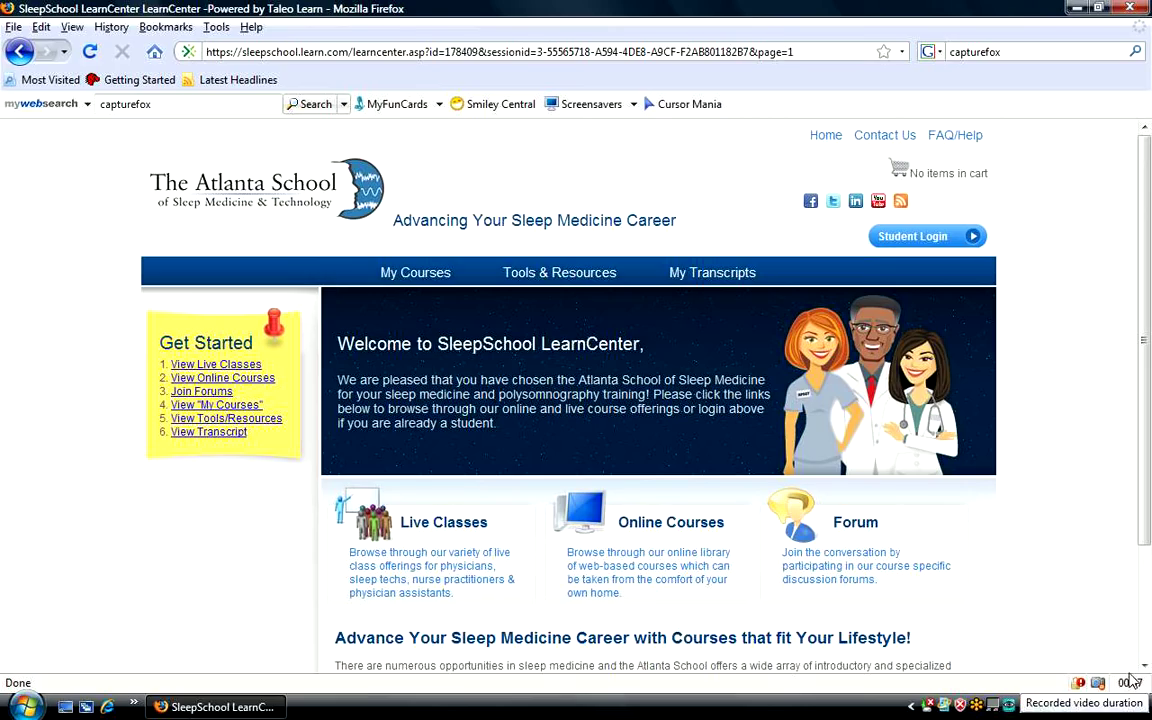
# Log in to the student account with the saved username and the account password.
pyautogui.click(903, 237)
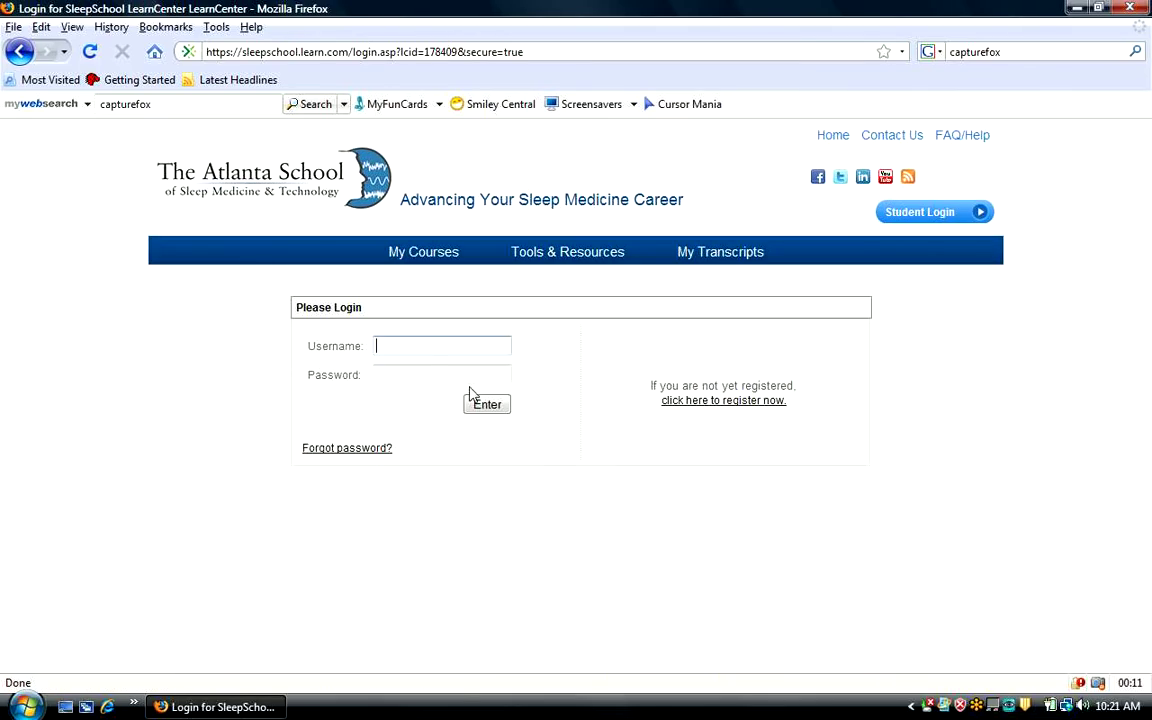
pyautogui.write('ru')
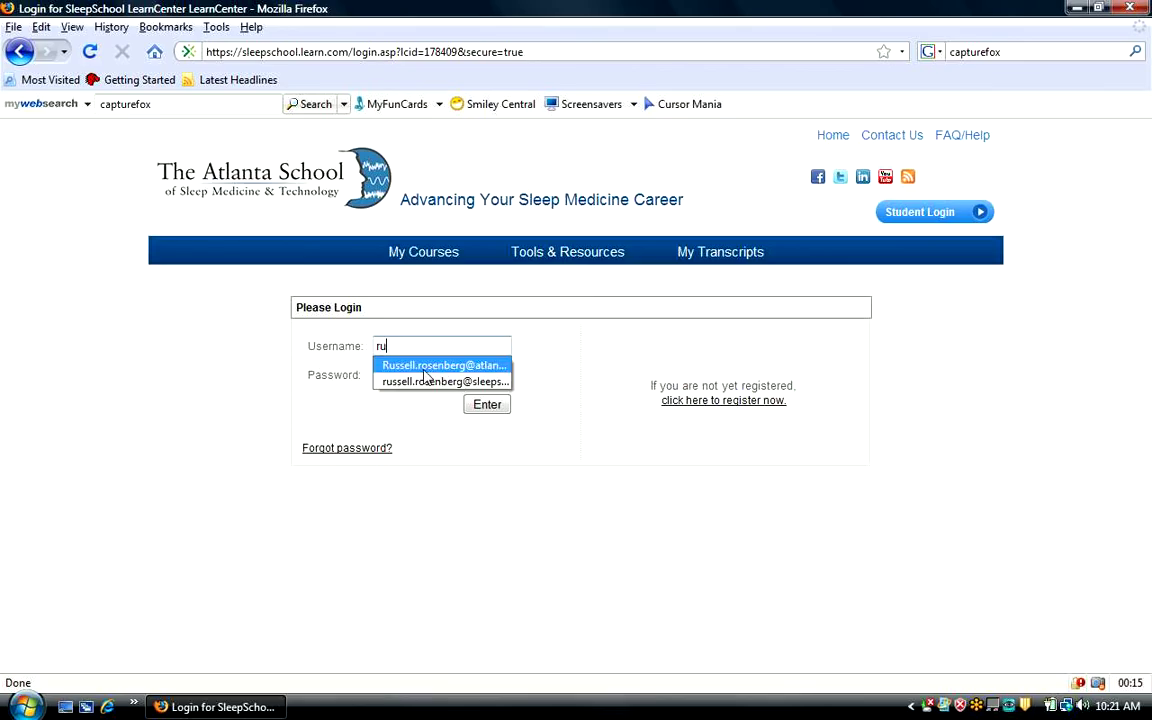
pyautogui.click(425, 368)
pyautogui.click(396, 373)
pyautogui.write('••••••••••')
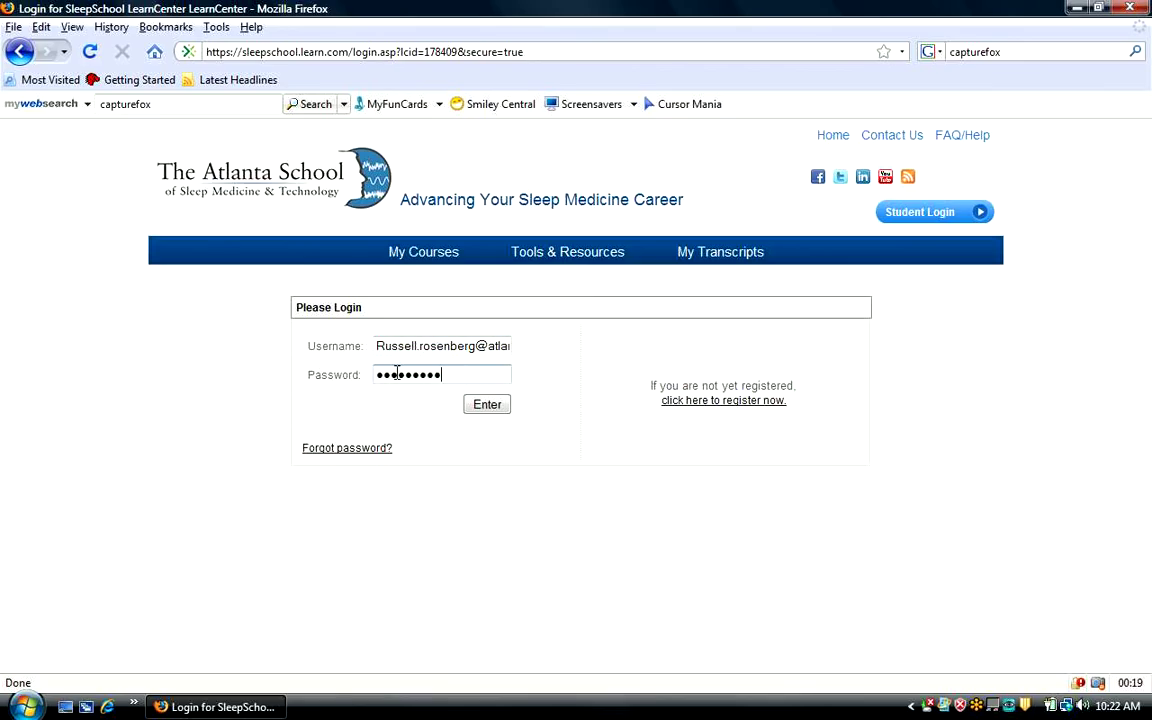
pyautogui.click(486, 408)
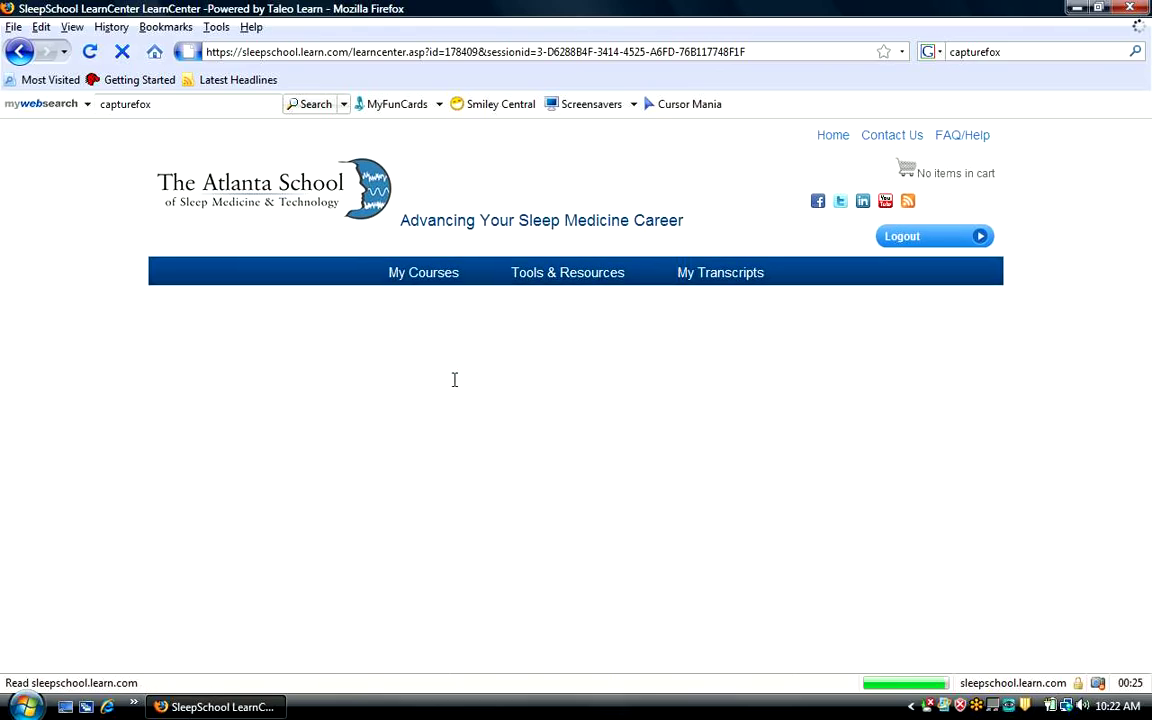
# Open the PSG 01 course from the PSG Bundle (1-25) development plan in My Courses.
pyautogui.click(418, 273)
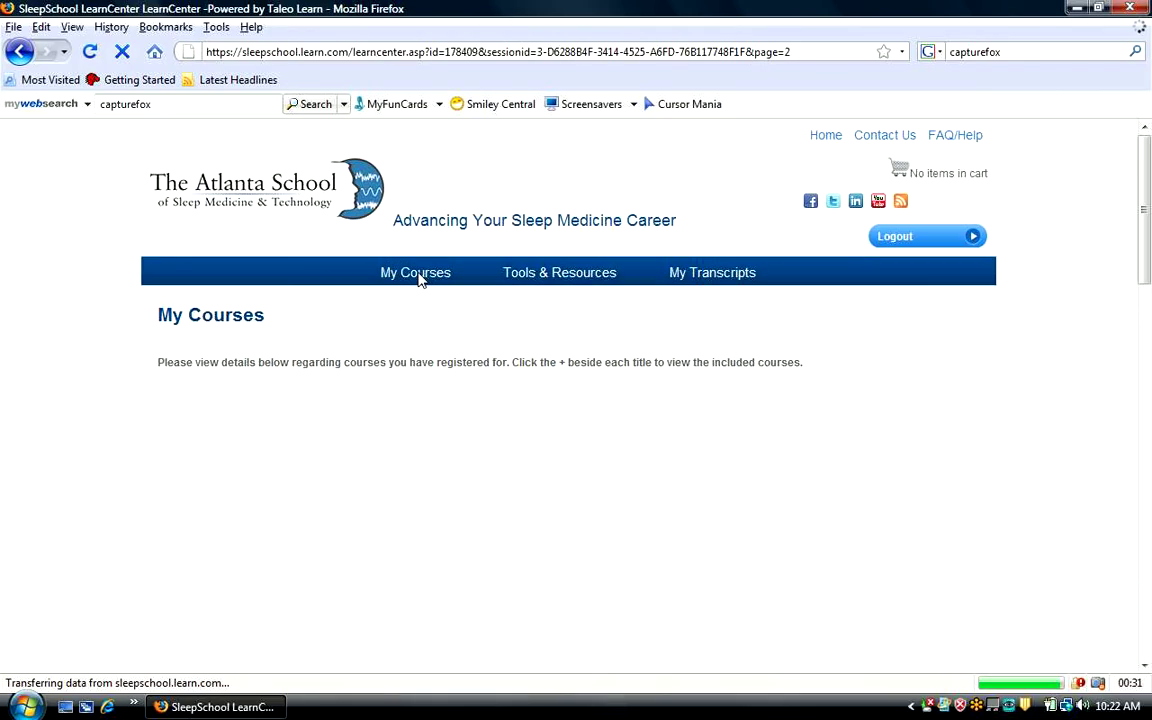
pyautogui.scroll(-1, 413, 315)
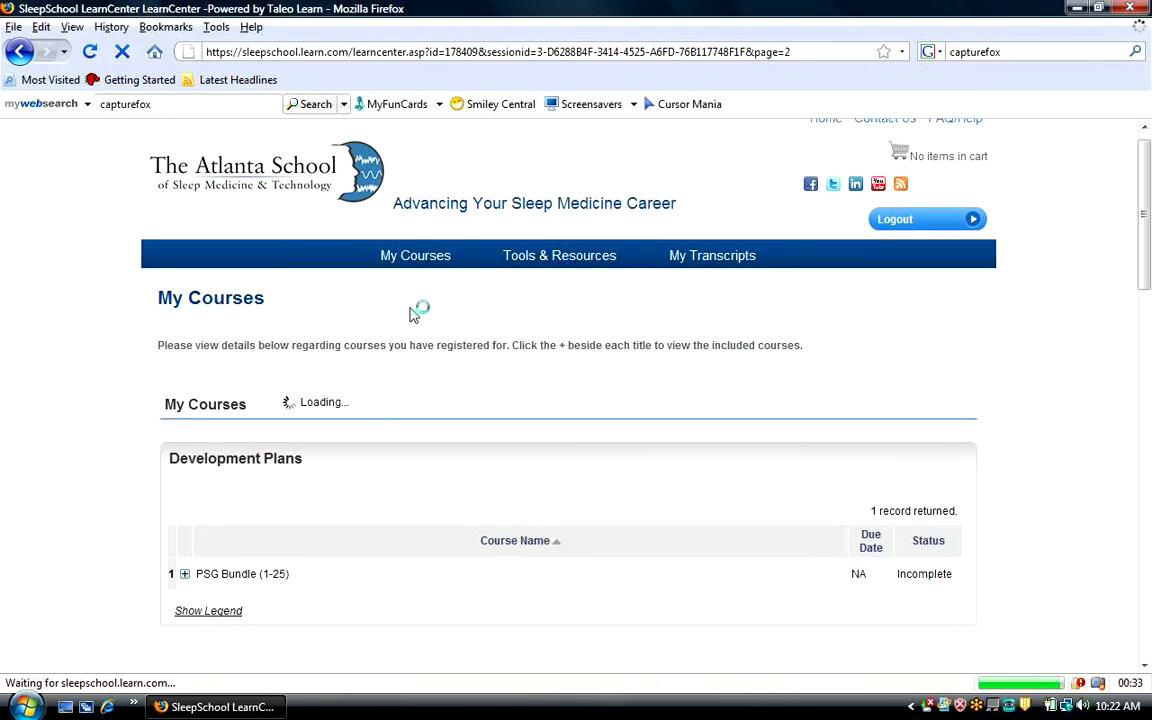
pyautogui.scroll(-1, 368, 391)
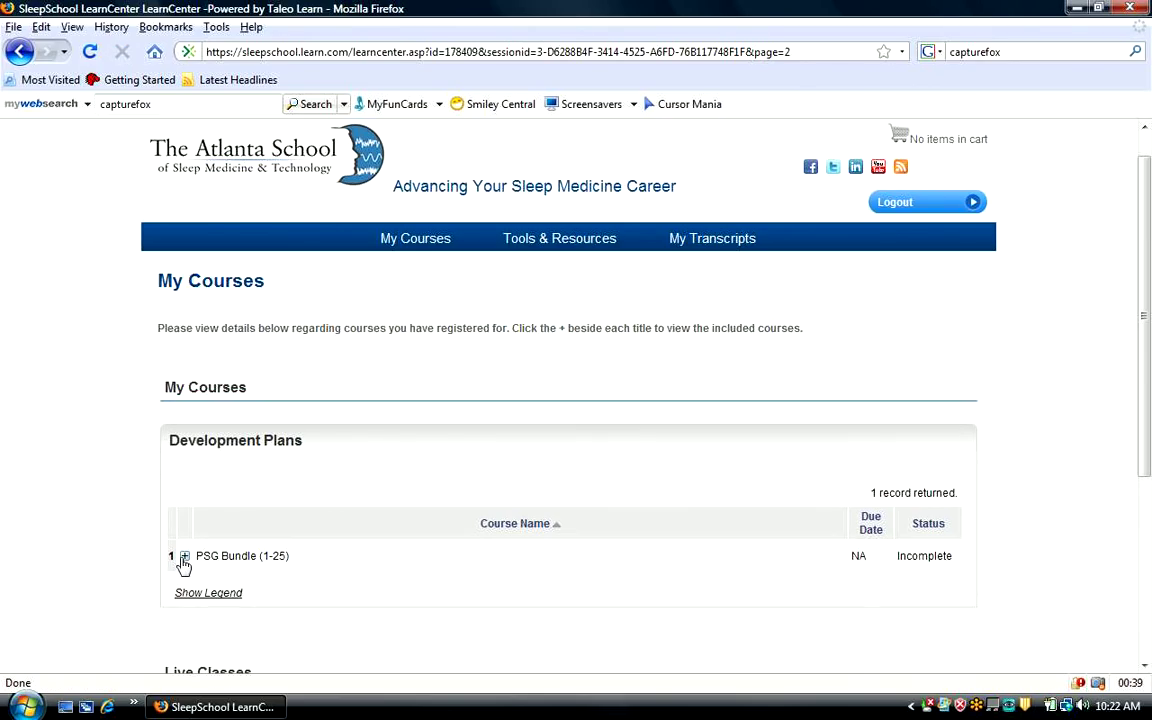
pyautogui.click(184, 558)
pyautogui.scroll(-2, 290, 576)
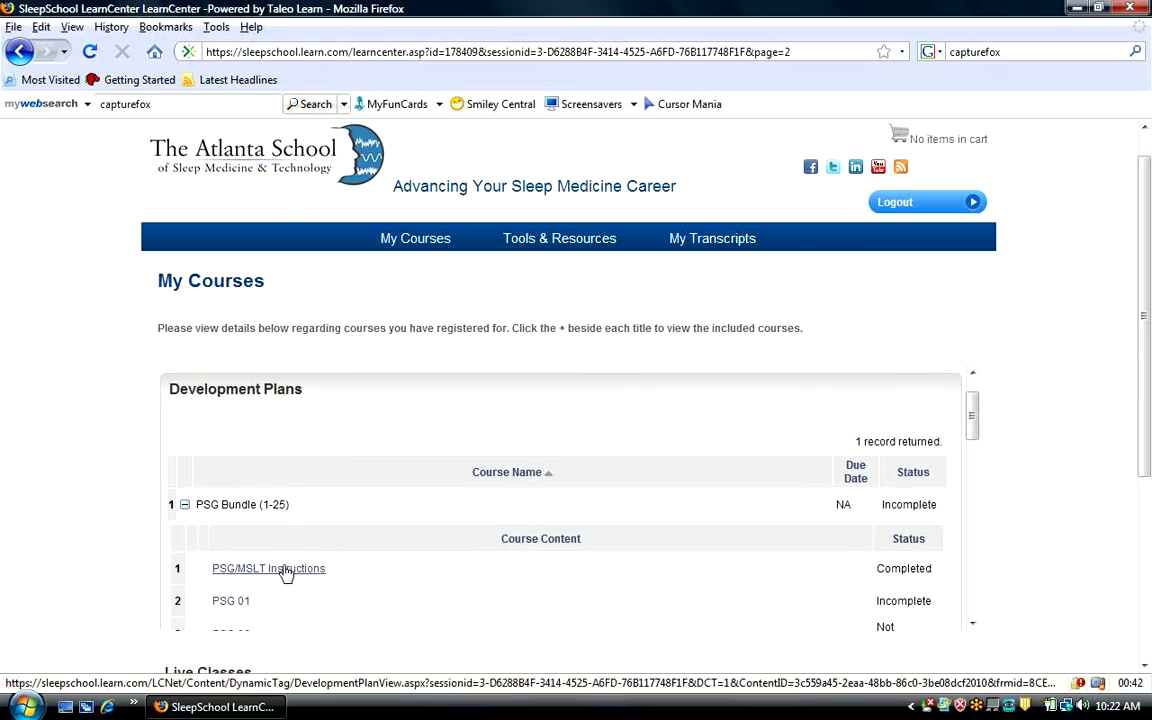
pyautogui.scroll(-1, 280, 565)
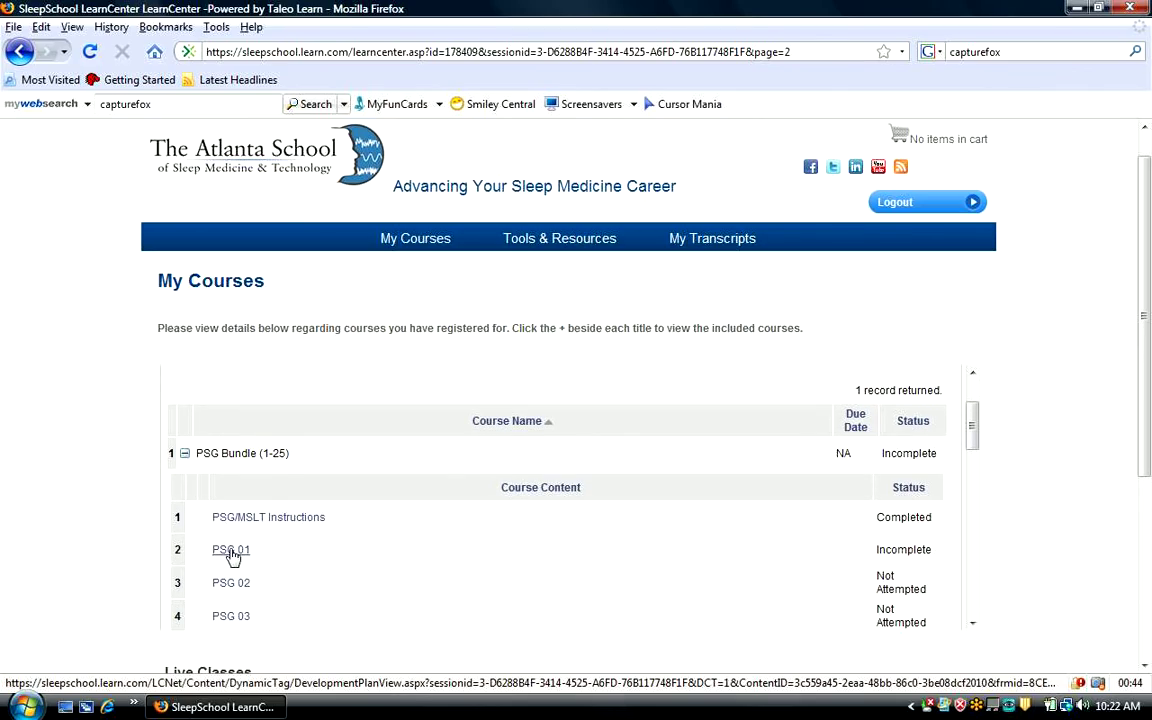
pyautogui.click(231, 551)
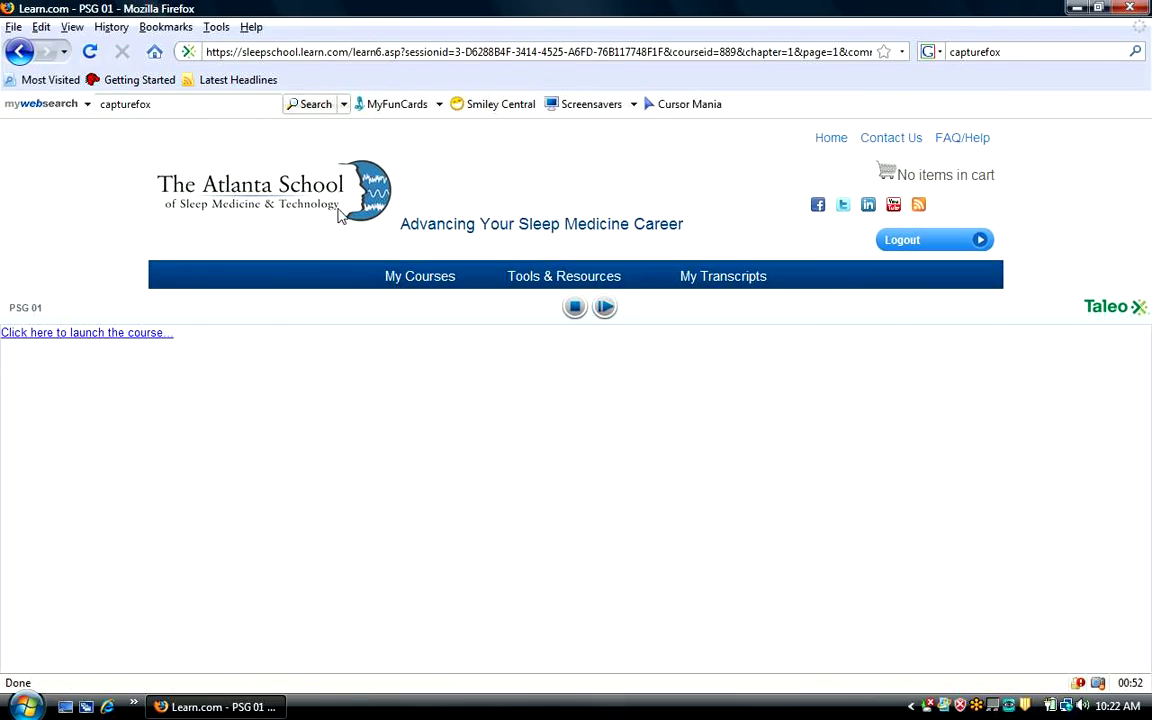
# Launch the PSG 01 course, start its assessment and maximize the assessment window.
pyautogui.click(138, 340)
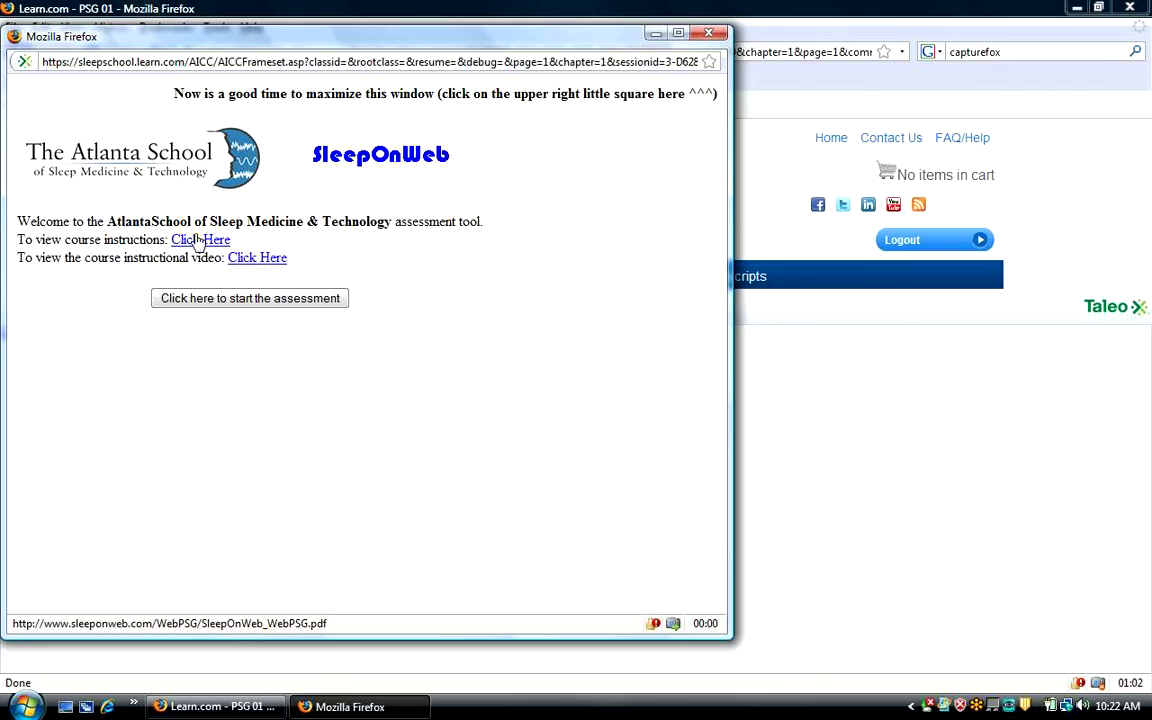
pyautogui.click(240, 300)
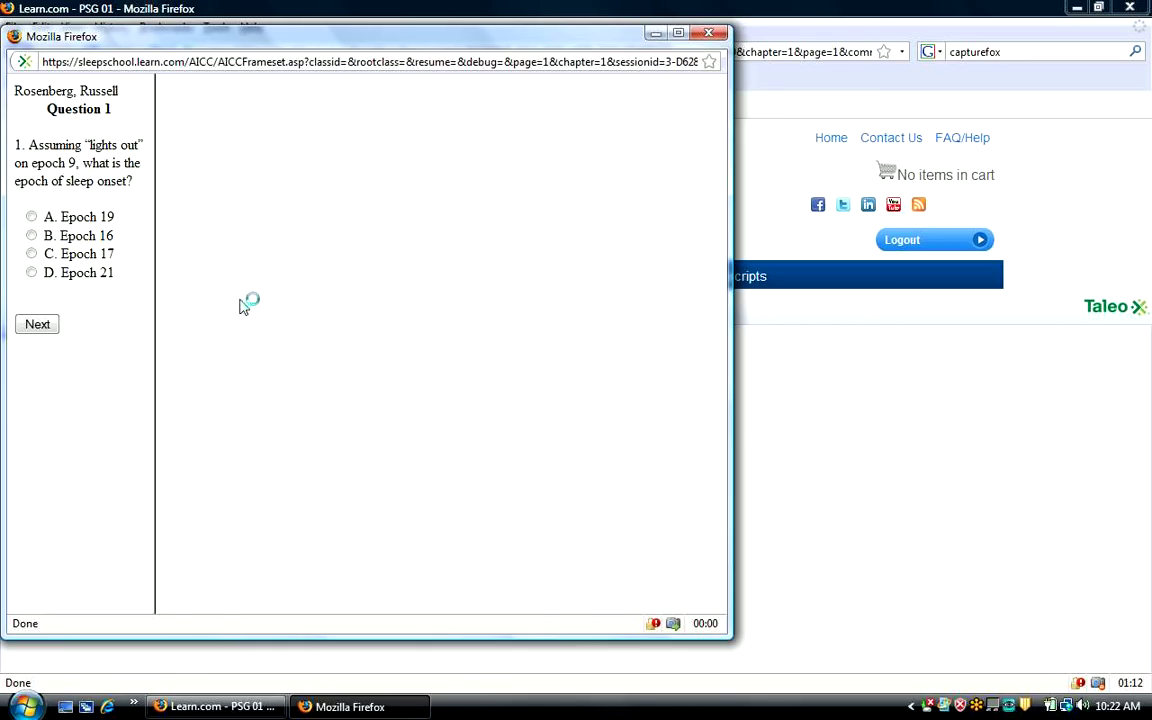
pyautogui.click(679, 35)
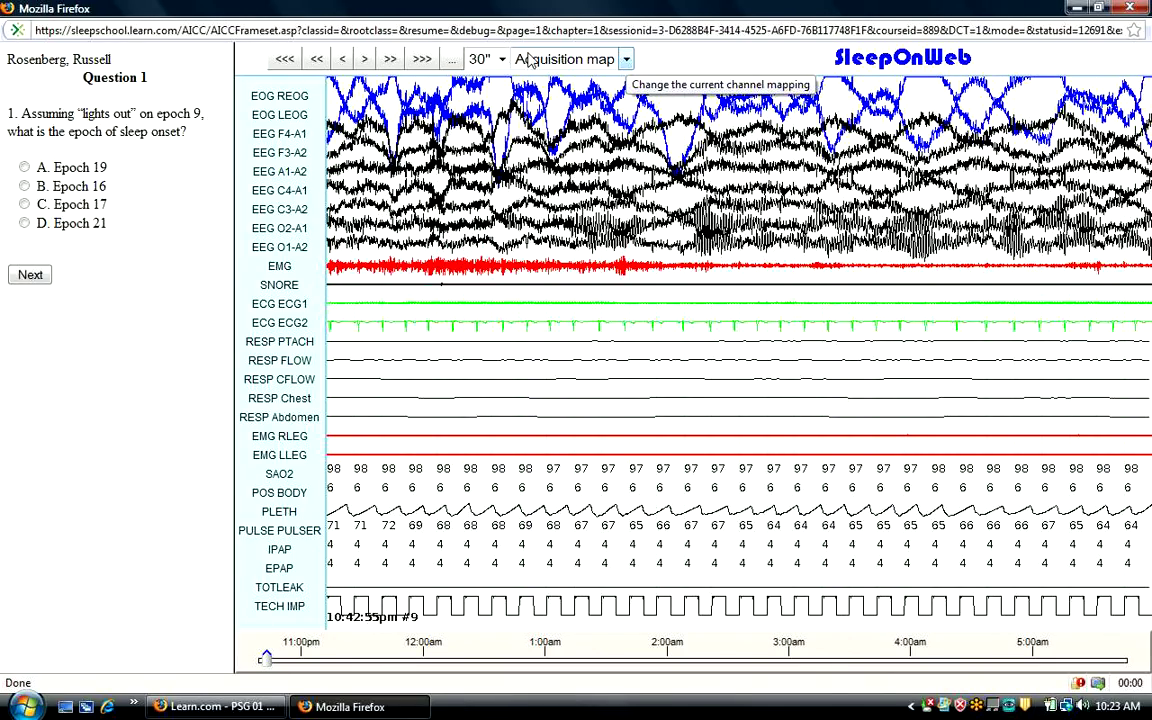
# Display the recording with the Staging and Respiratory channel maps in turn, ending on the Full PSG map.
pyautogui.click(626, 60)
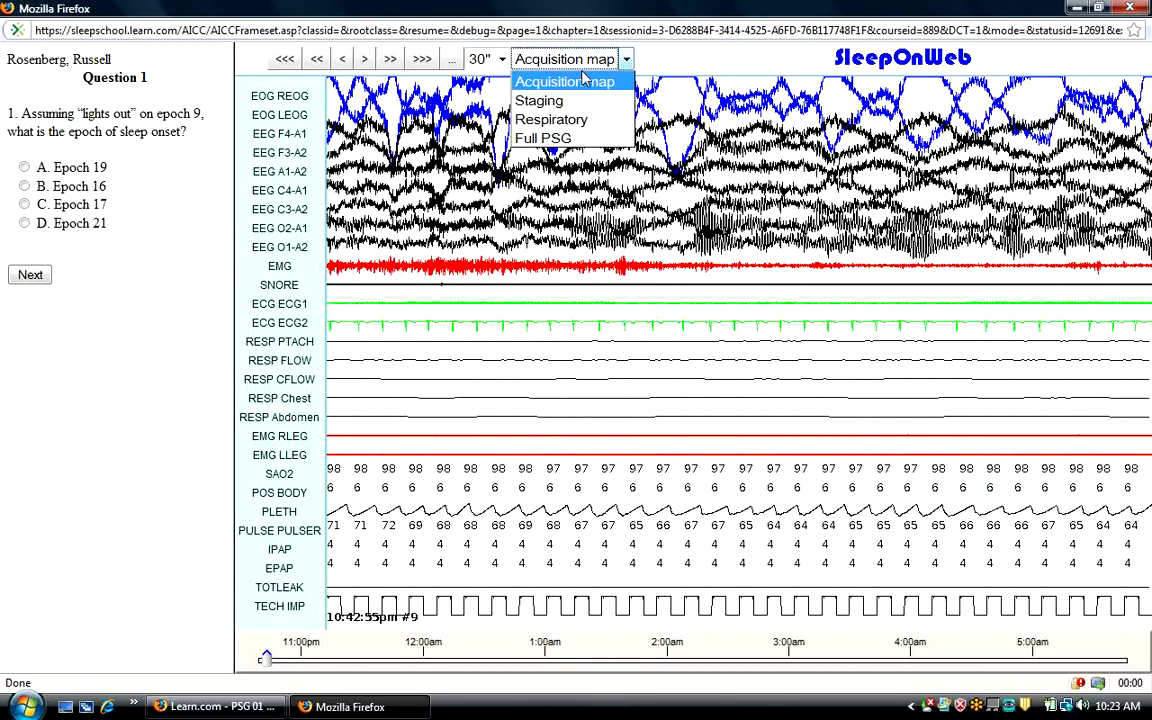
pyautogui.click(557, 102)
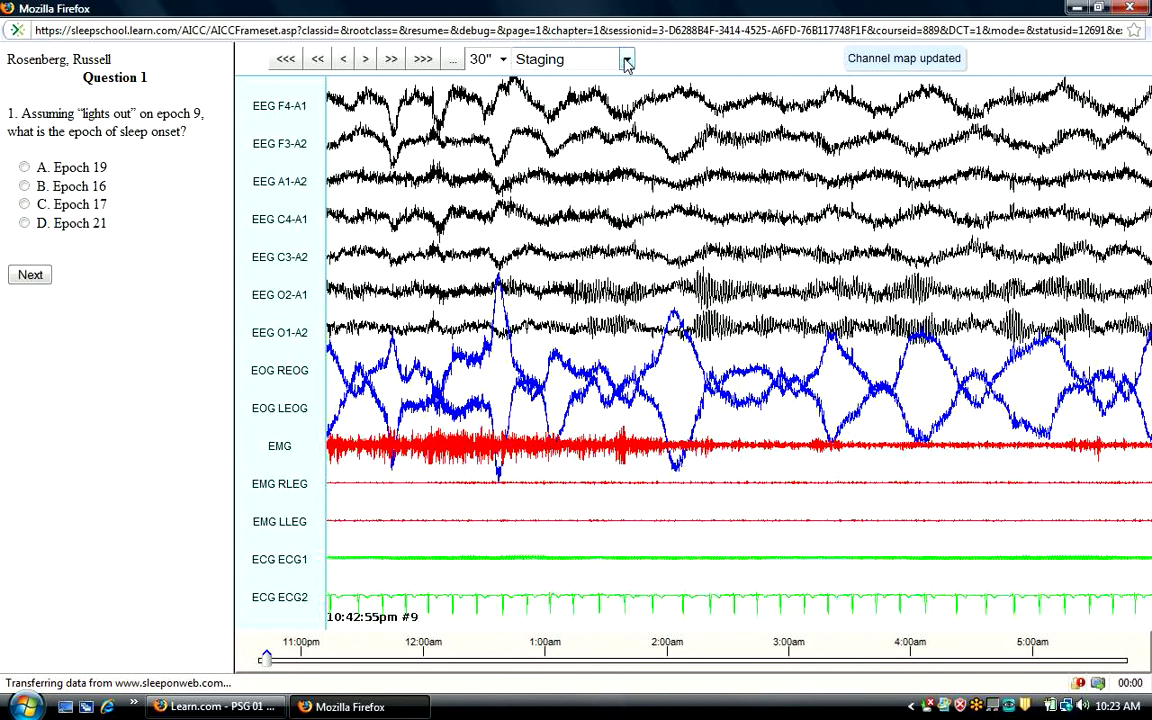
pyautogui.click(627, 61)
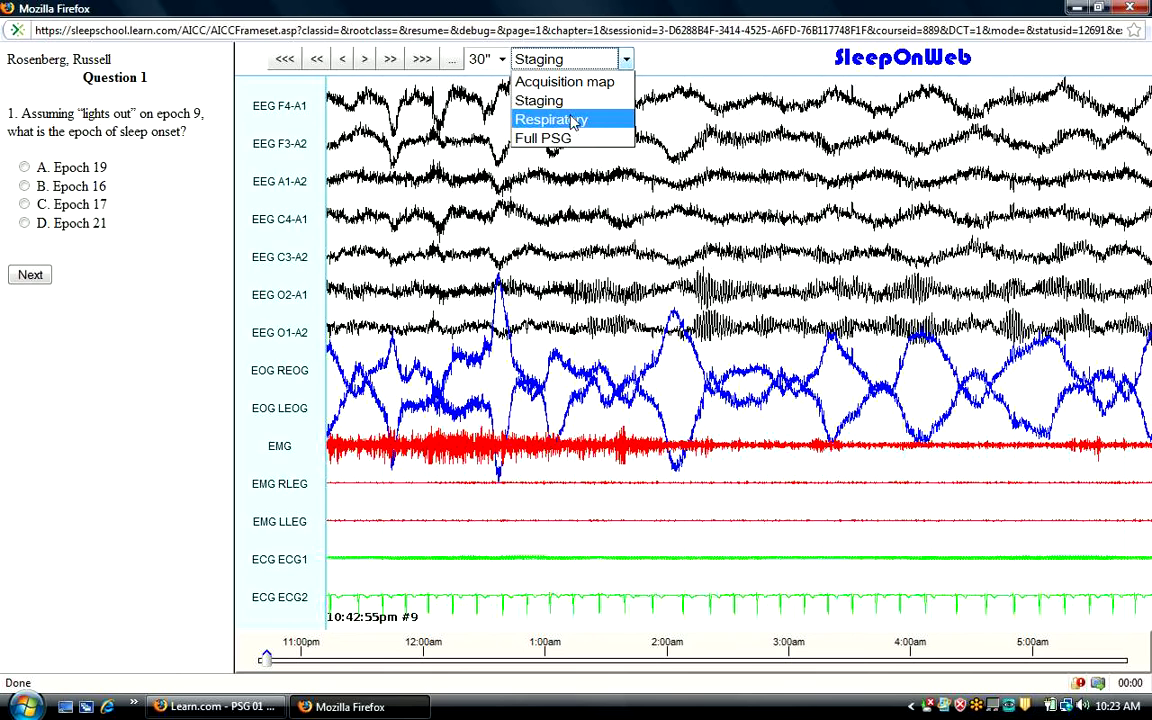
pyautogui.click(573, 120)
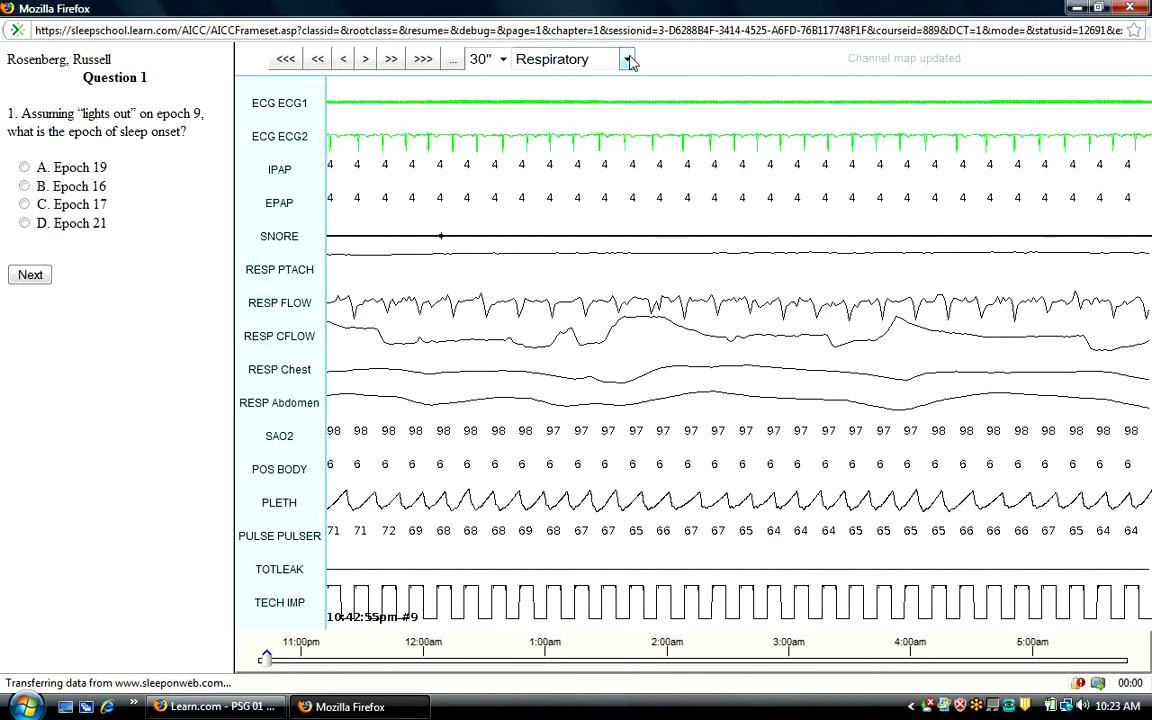
pyautogui.click(627, 60)
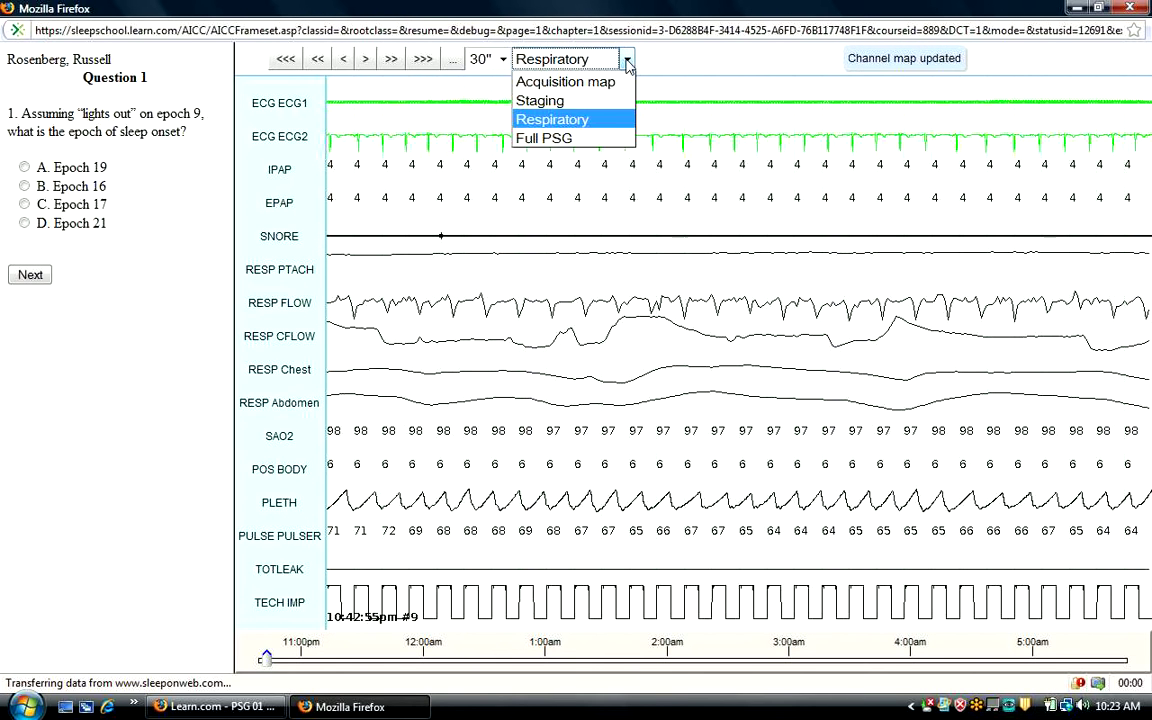
pyautogui.click(553, 139)
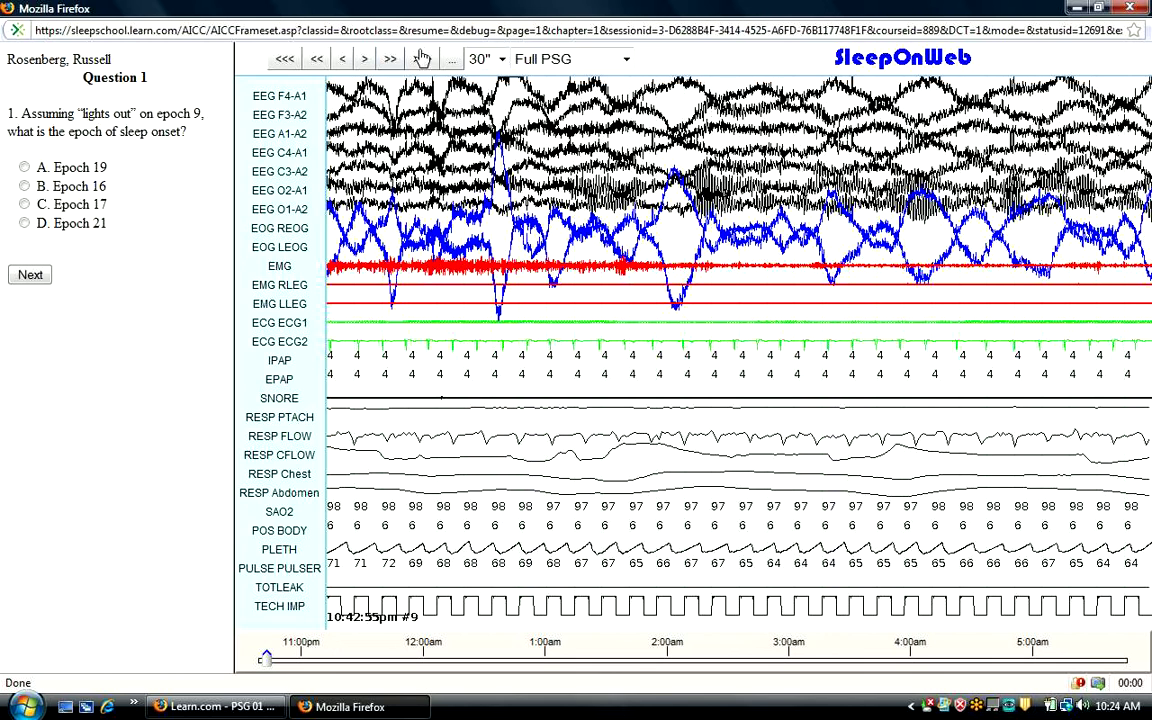
# Submit D. Epoch 21 as the answer to question 1 and dismiss the answer feedback.
pyautogui.click(503, 62)
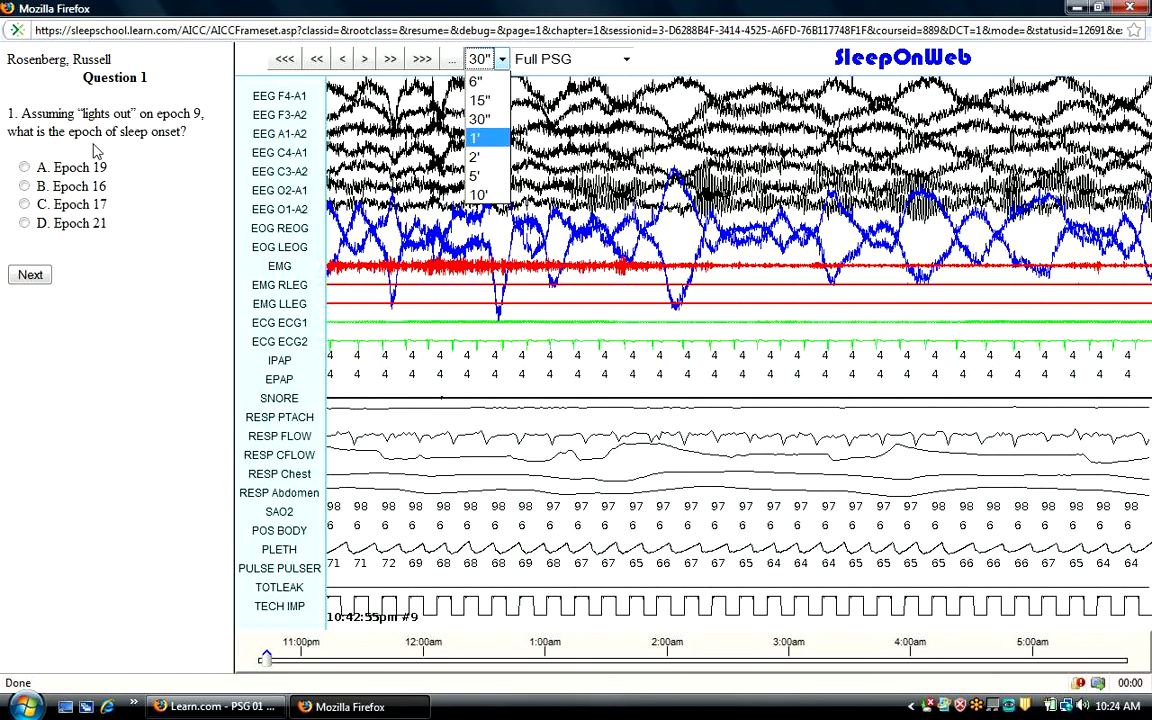
pyautogui.click(24, 168)
pyautogui.click(22, 222)
pyautogui.click(23, 222)
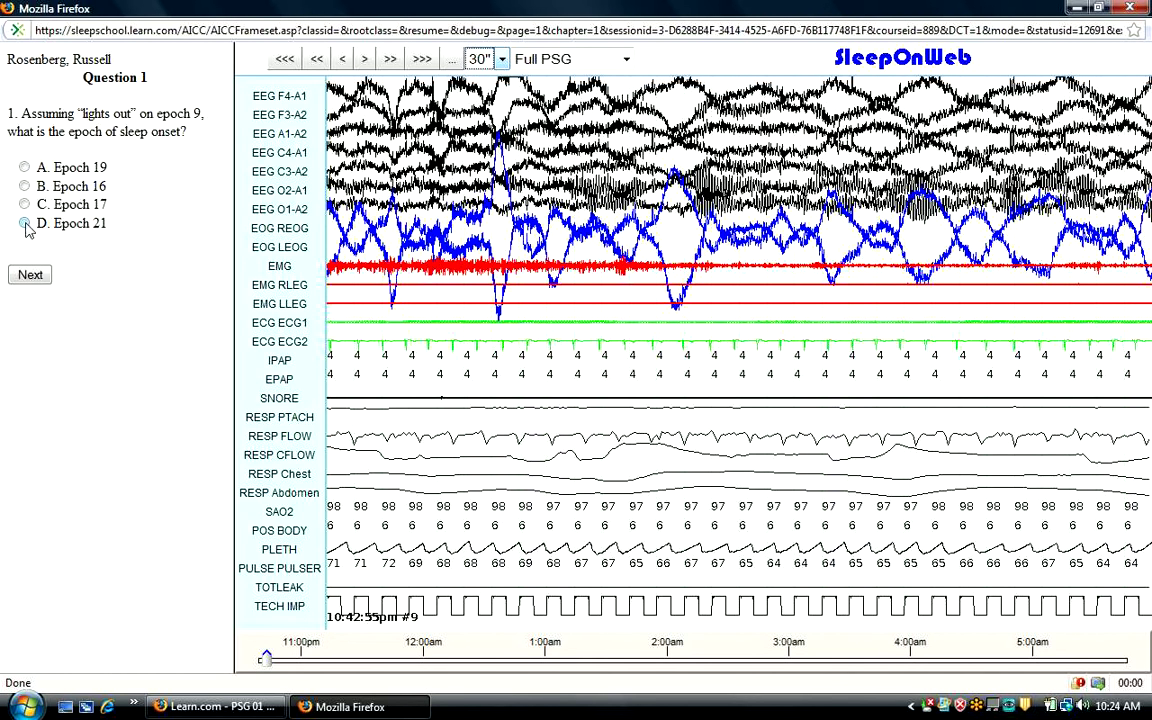
pyautogui.click(30, 278)
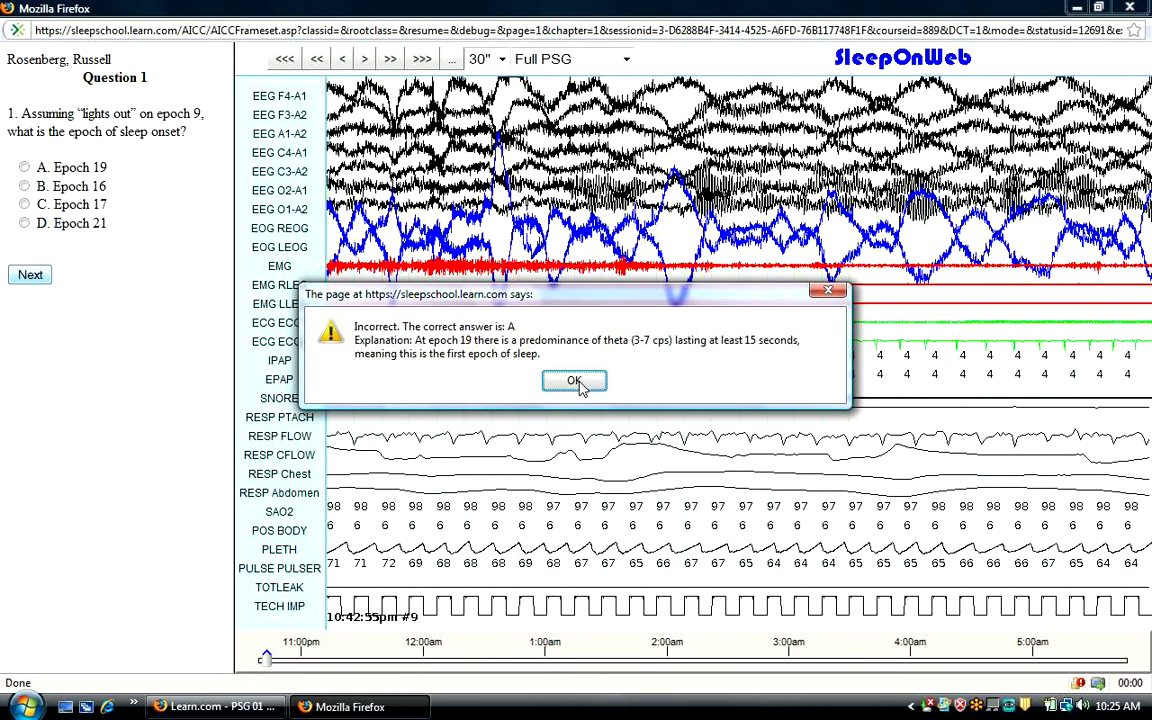
pyautogui.click(575, 382)
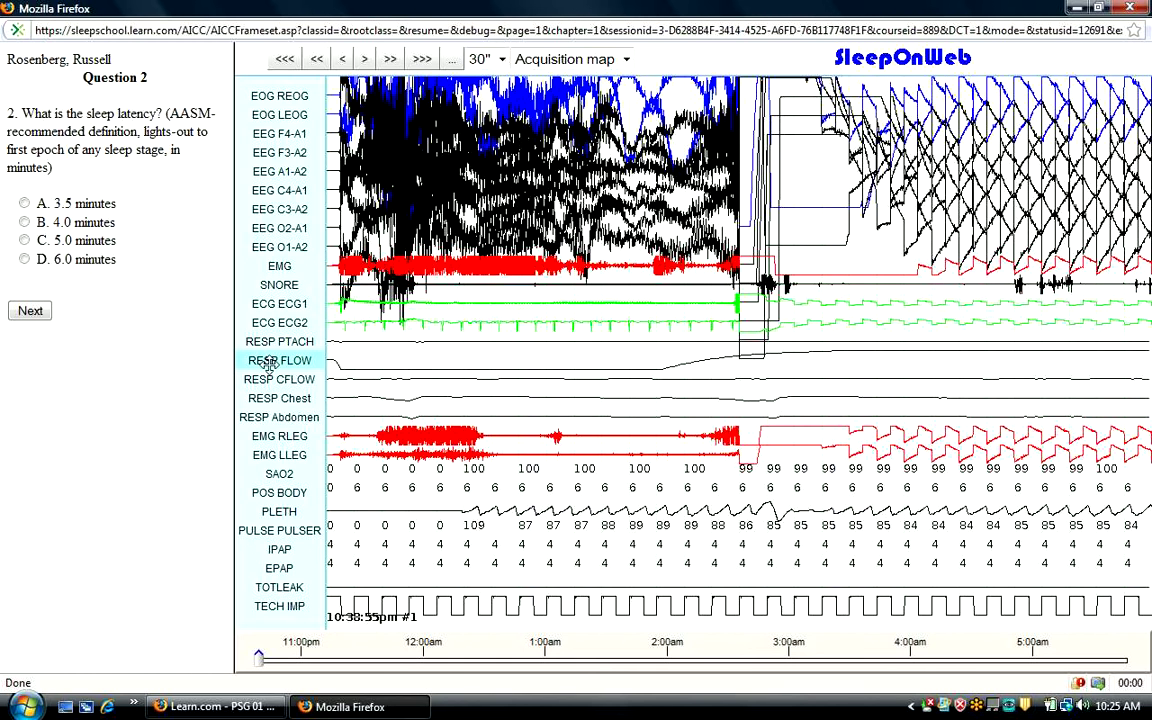
# Open the gain adjustment for the RESP FLOW channel and submit C. 5.0 minutes as the answer to question 2.
pyautogui.rightClick(269, 360)
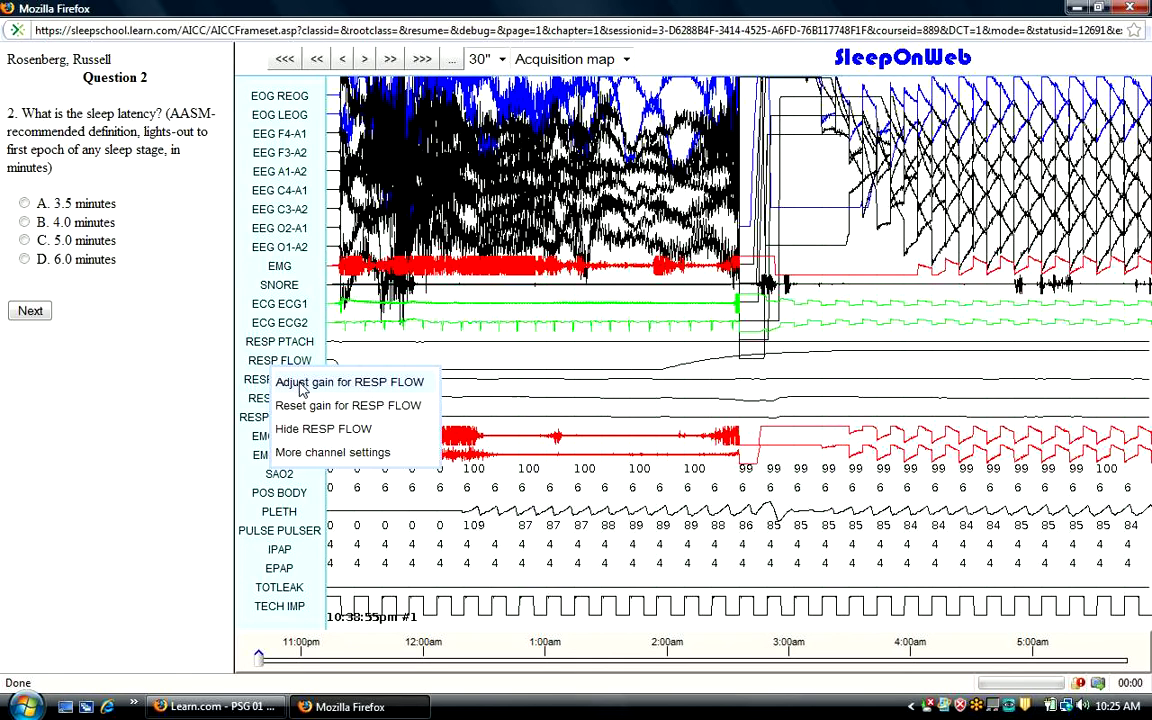
pyautogui.click(300, 386)
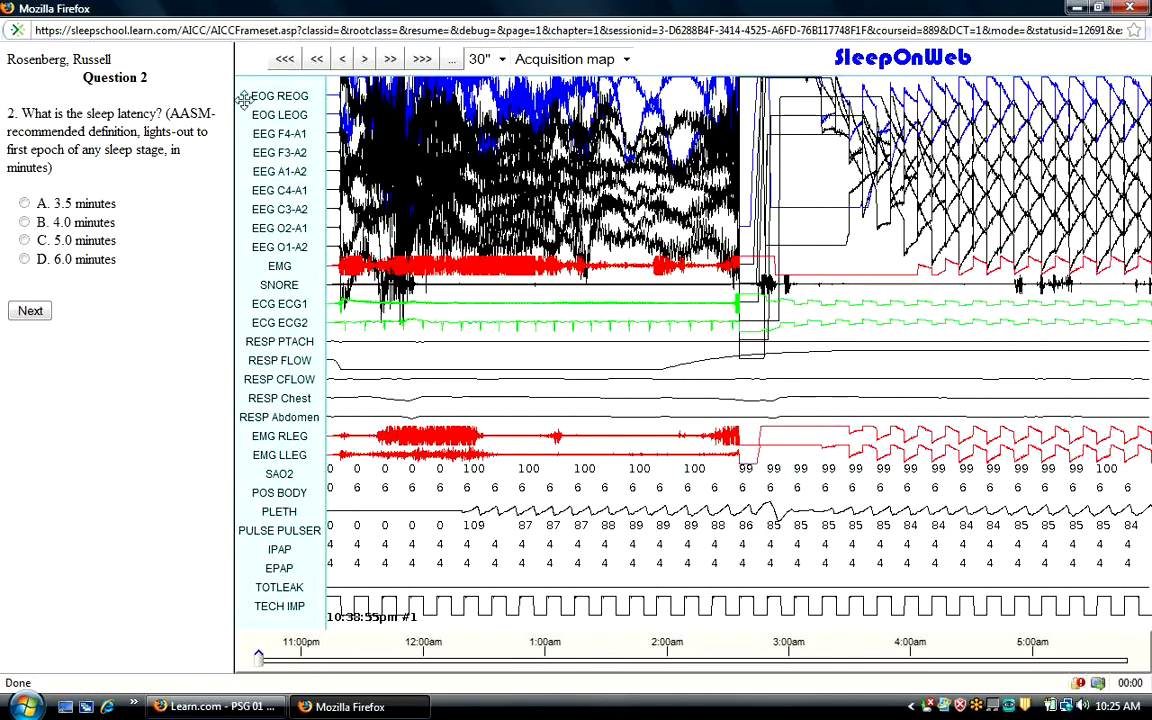
pyautogui.click(24, 242)
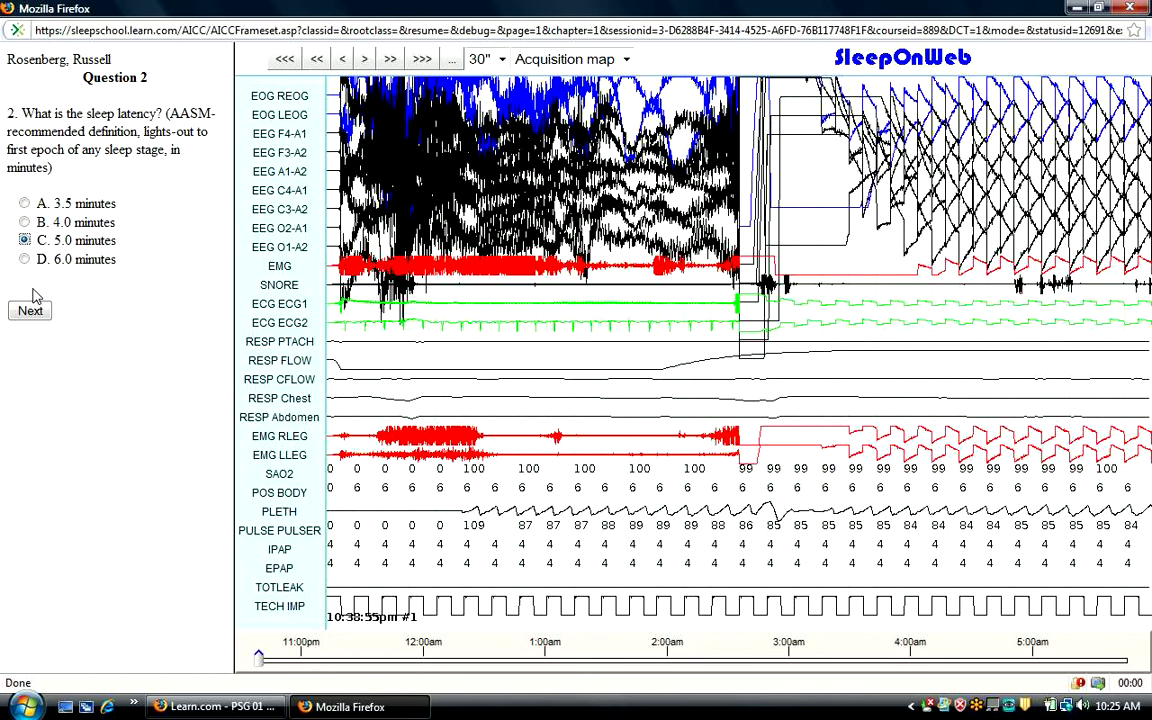
pyautogui.click(30, 312)
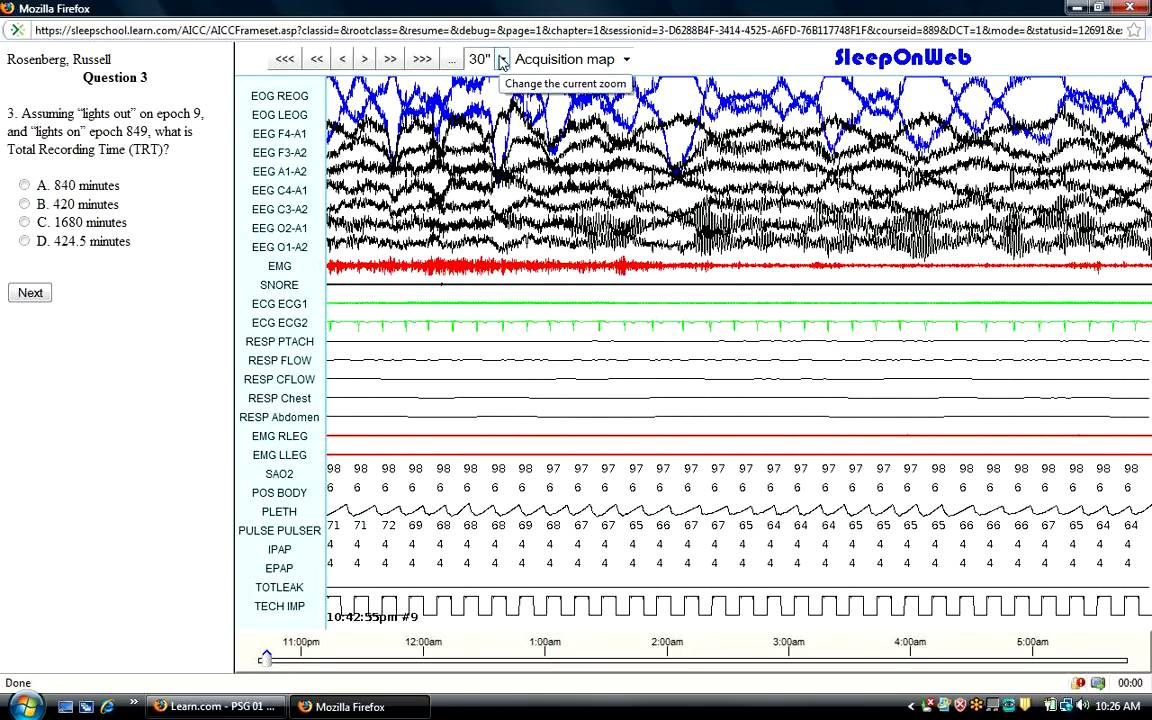
# Change the channel map for question 3 to Respiratory.
pyautogui.click(627, 60)
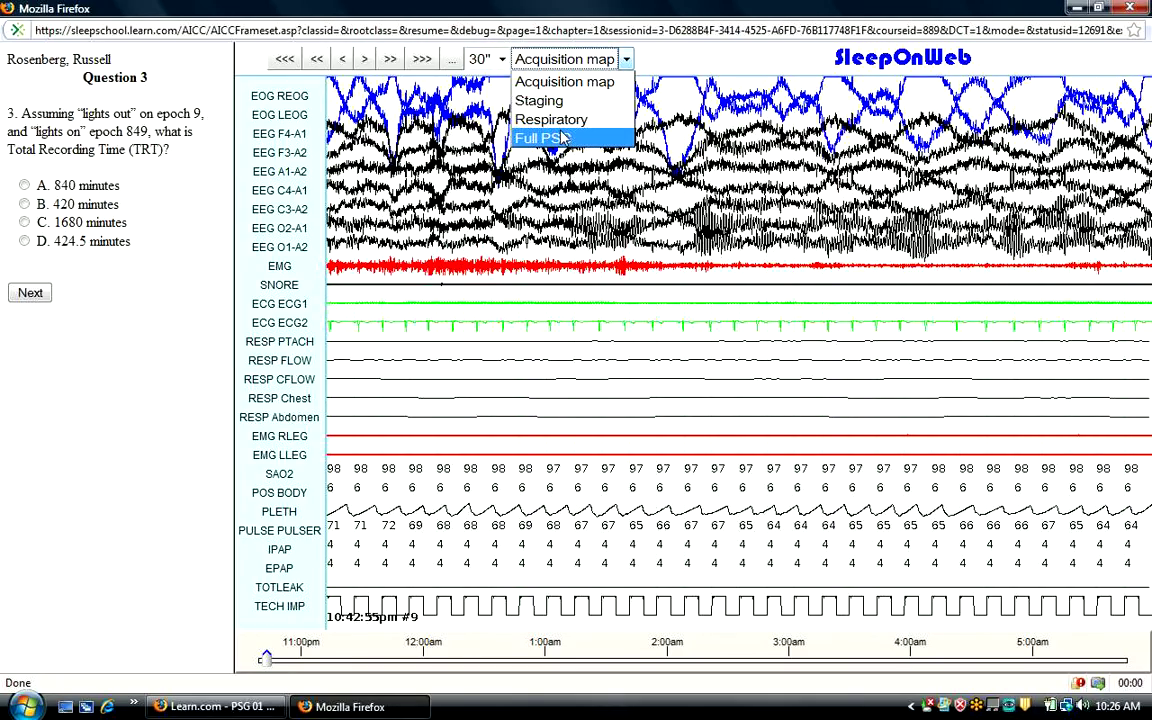
pyautogui.click(551, 119)
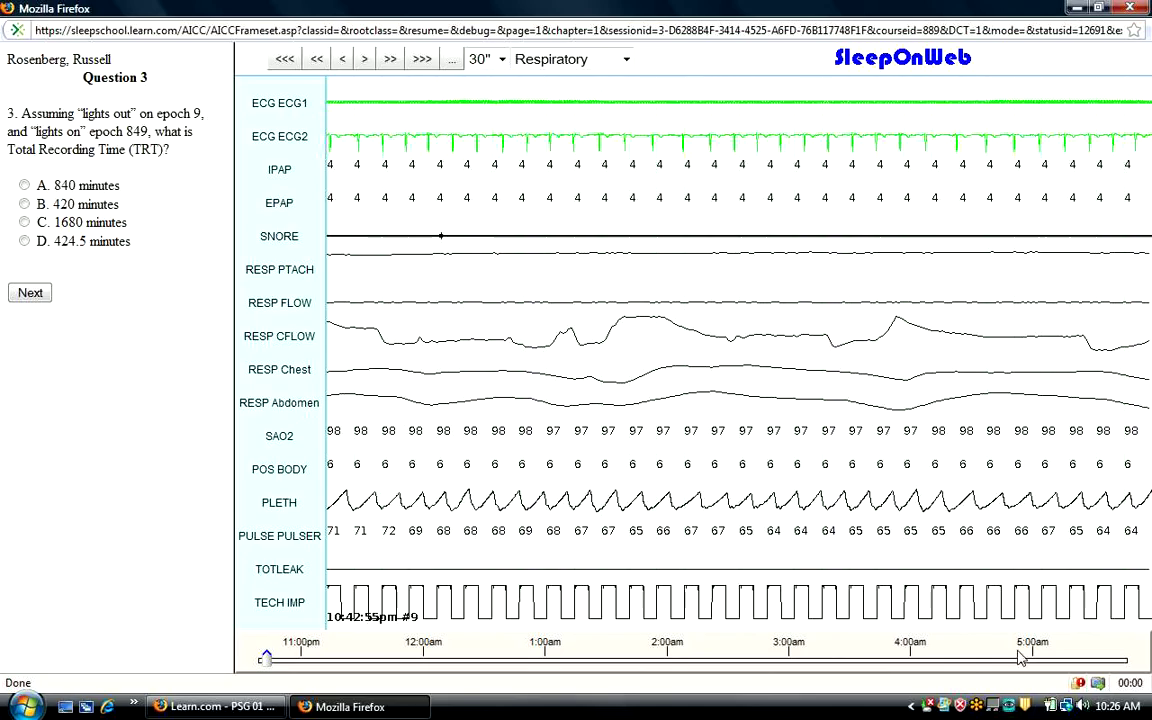
pyautogui.click(1097, 684)
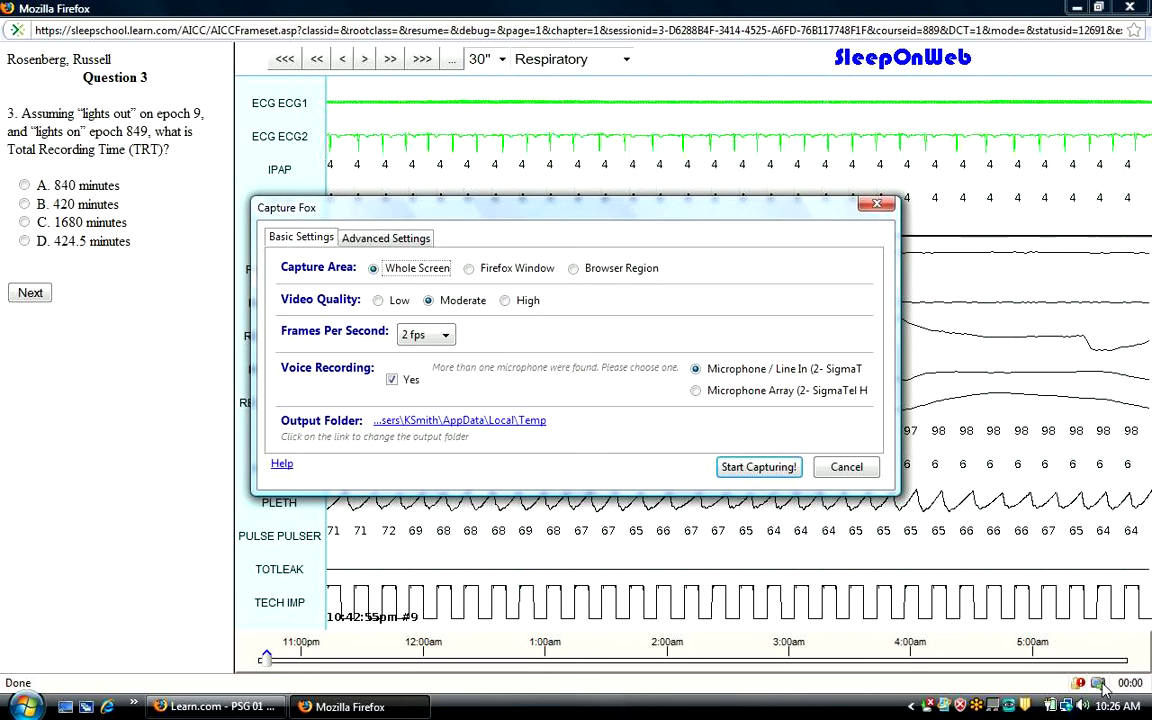
pyautogui.click(876, 204)
pyautogui.click(1097, 684)
pyautogui.click(848, 468)
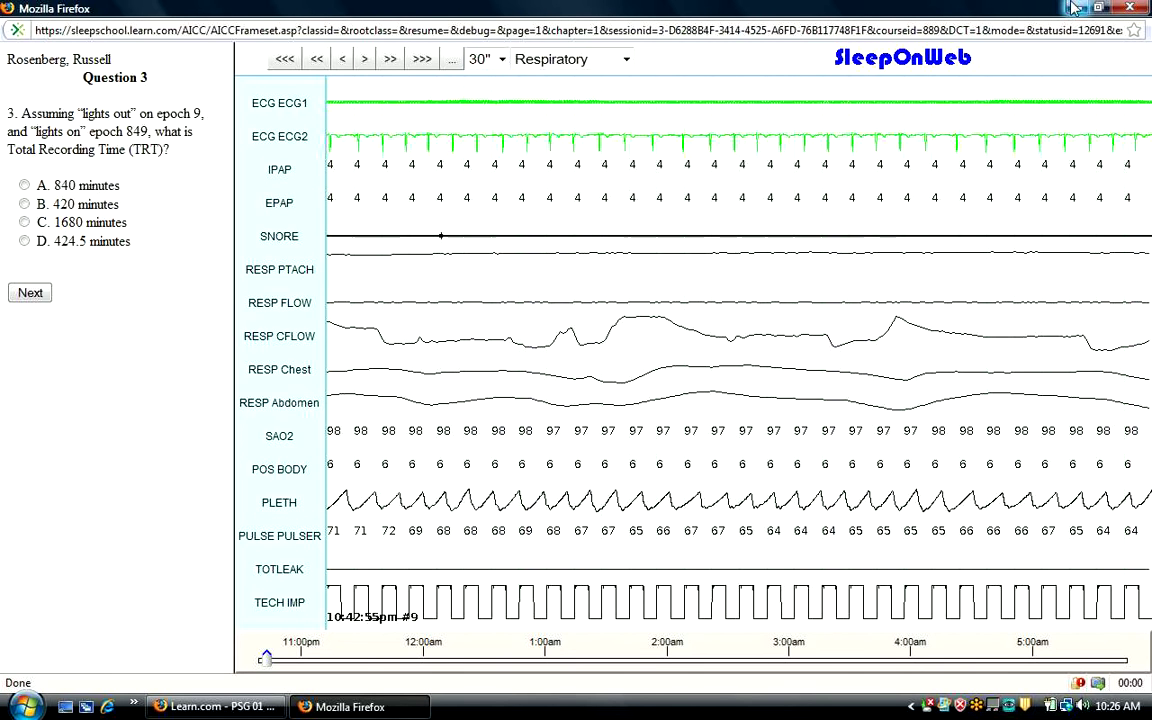
# Close the assessment window and bring up the Capture Fox options in the main browser window.
pyautogui.hotkey('alt', 'F4')
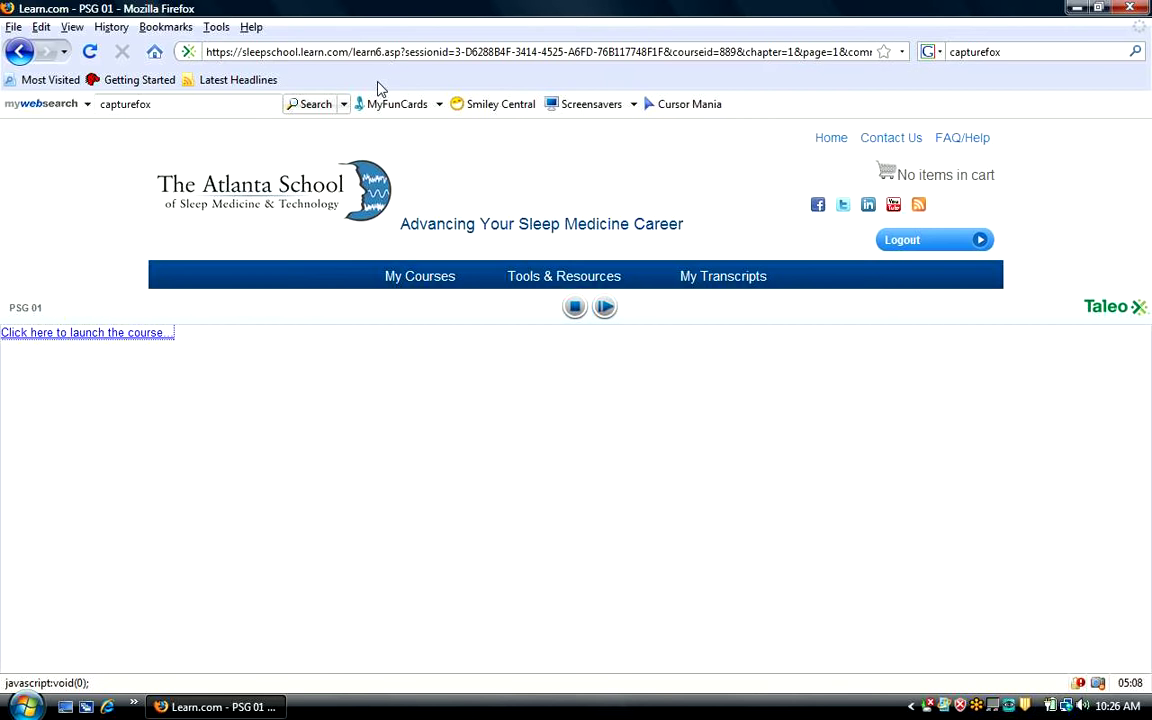
pyautogui.click(215, 27)
pyautogui.moveTo(283, 120)
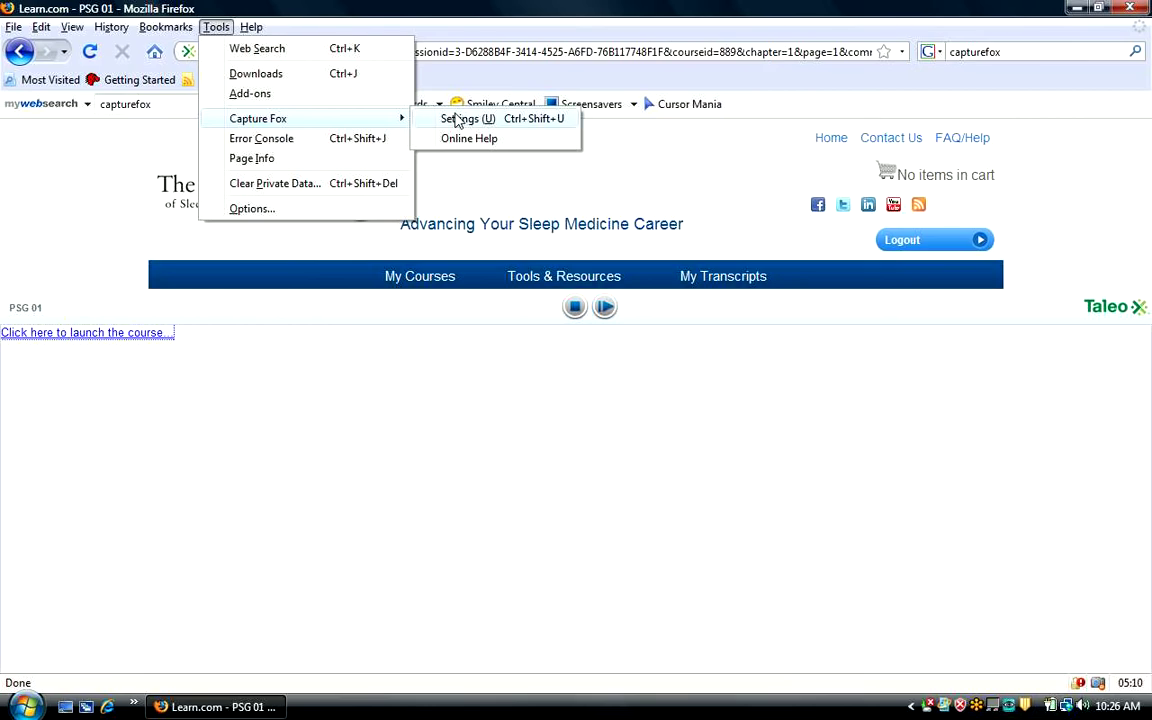